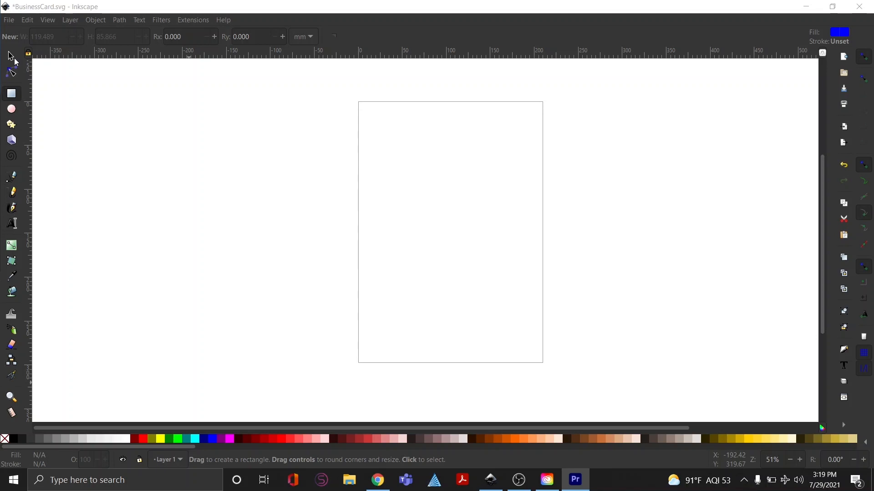
# - Draw a blue rectangle about 89 by 52 mm in the upper part of the page
pyautogui.click(12, 61)
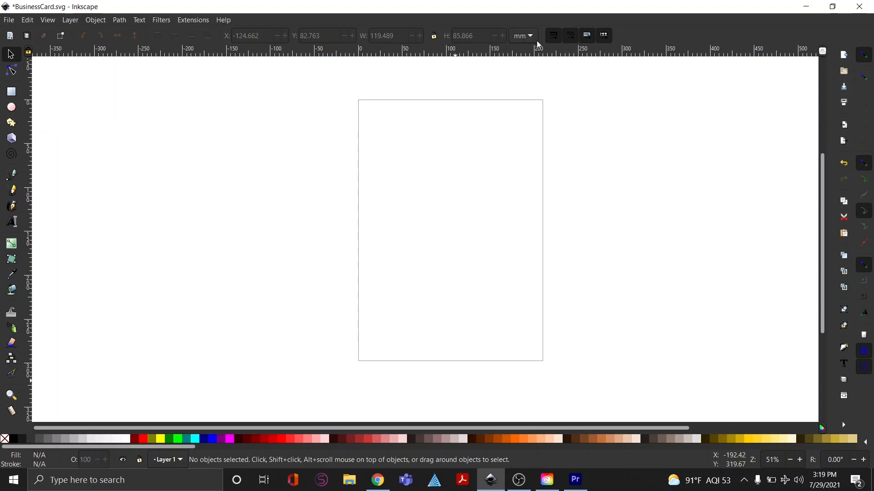
pyautogui.hotkey('ctrl', 's')
pyautogui.click(11, 91)
pyautogui.moveTo(371, 143)
pyautogui.mouseDown()
pyautogui.moveTo(431, 185)
pyautogui.moveTo(450, 188)
pyautogui.mouseUp()
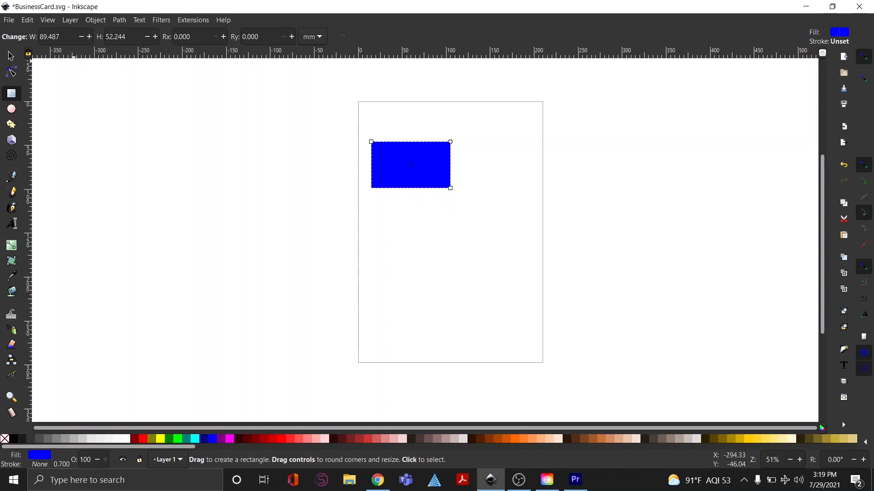
# - Select the rectangle and switch its measurement units to inches
pyautogui.click(11, 56)
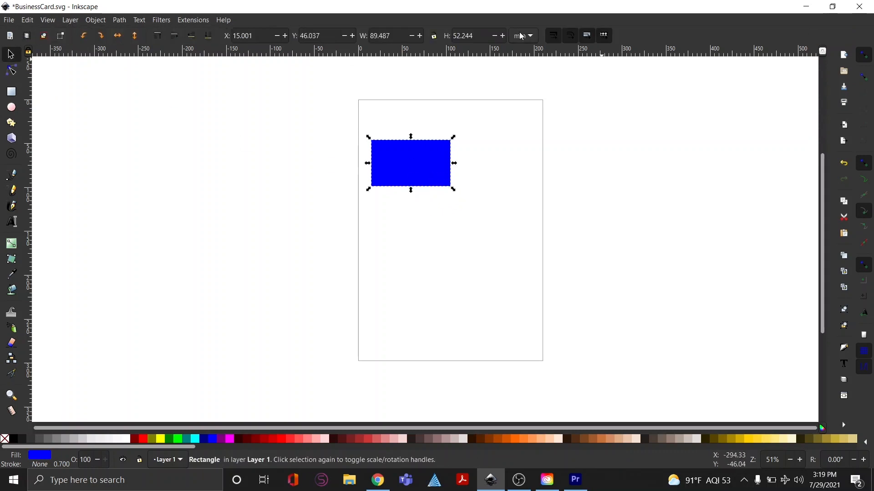
pyautogui.click(522, 37)
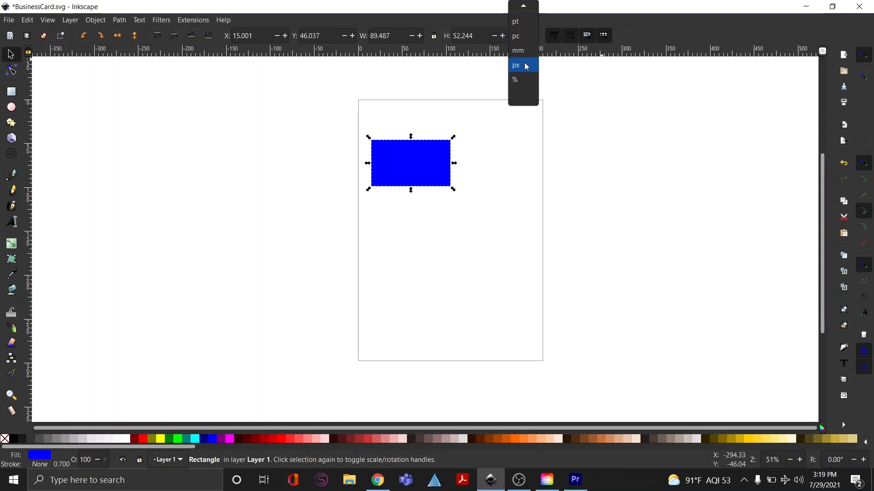
pyautogui.scroll(2, 526, 54)
pyautogui.click(519, 24)
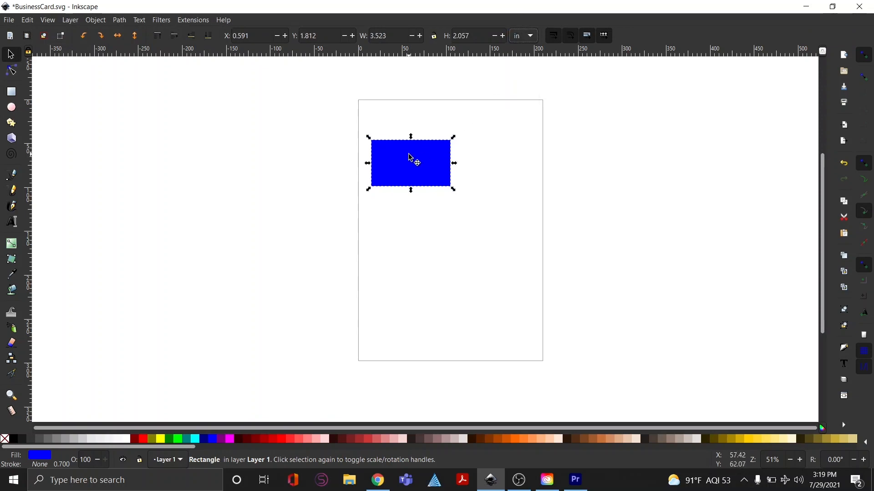
# - Set the rectangle's width to 3.5 in and its height to 2 in
pyautogui.click(399, 34)
pyautogui.doubleClick(399, 35)
pyautogui.write('3.5')
pyautogui.press('Return')
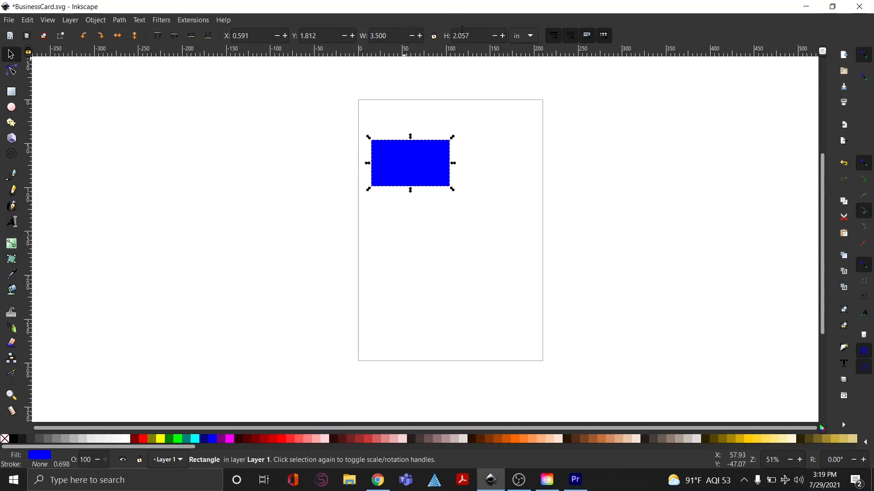
pyautogui.doubleClick(467, 35)
pyautogui.write('2')
pyautogui.press('Return')
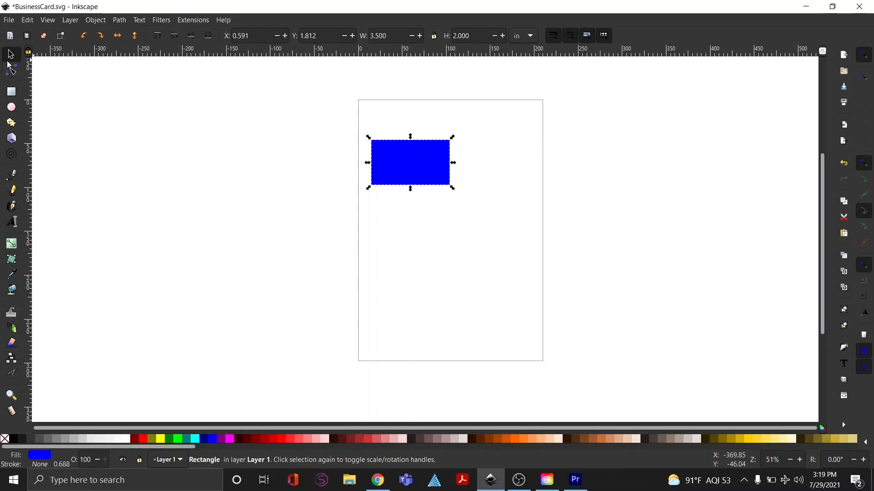
# - Move the blue rectangle slightly right and down to about X 1.22 in, Y 2.06 in, and deselect it
pyautogui.press('+')
pyautogui.press('+')
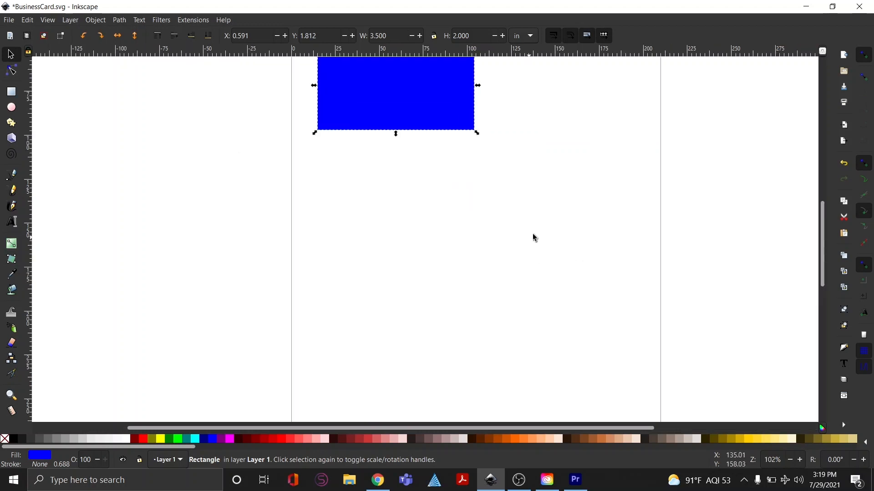
pyautogui.scroll(5, 598, 230)
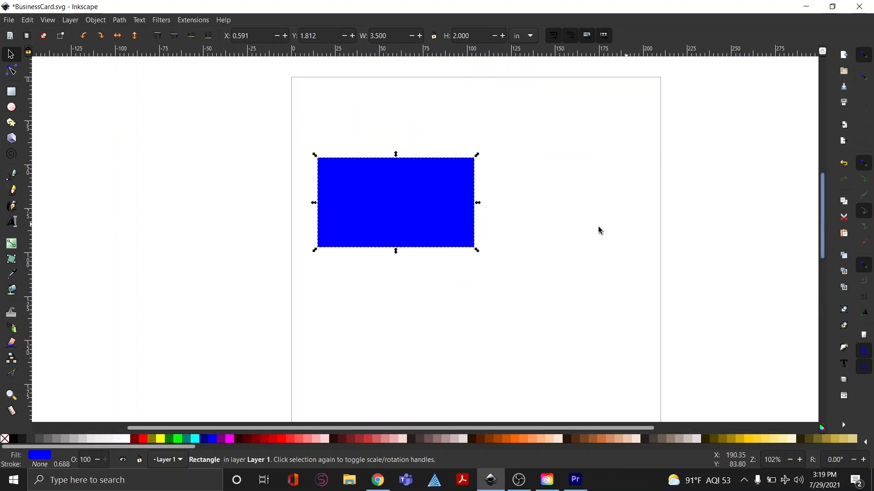
pyautogui.click(533, 237)
pyautogui.press('+')
pyautogui.moveTo(429, 217); pyautogui.dragTo(442, 238)
pyautogui.click(601, 220)
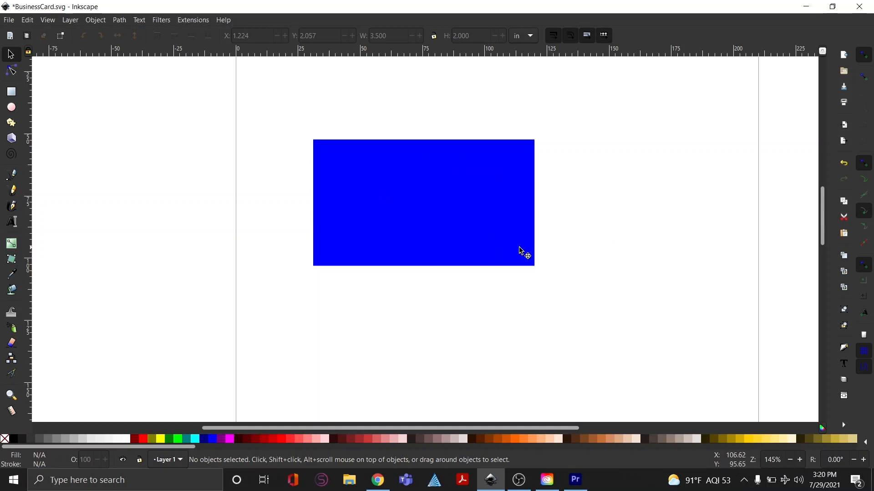
# - Remove the blue fill from the rectangle and deselect it
pyautogui.click(502, 212)
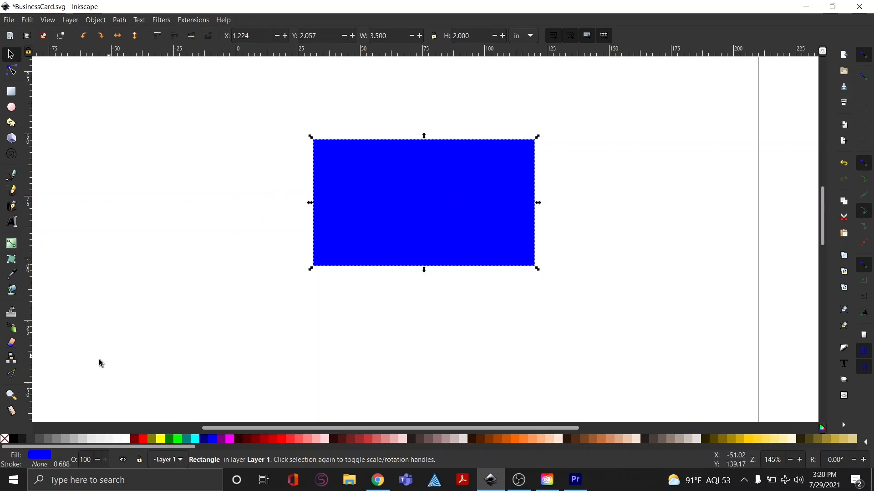
pyautogui.click(5, 440)
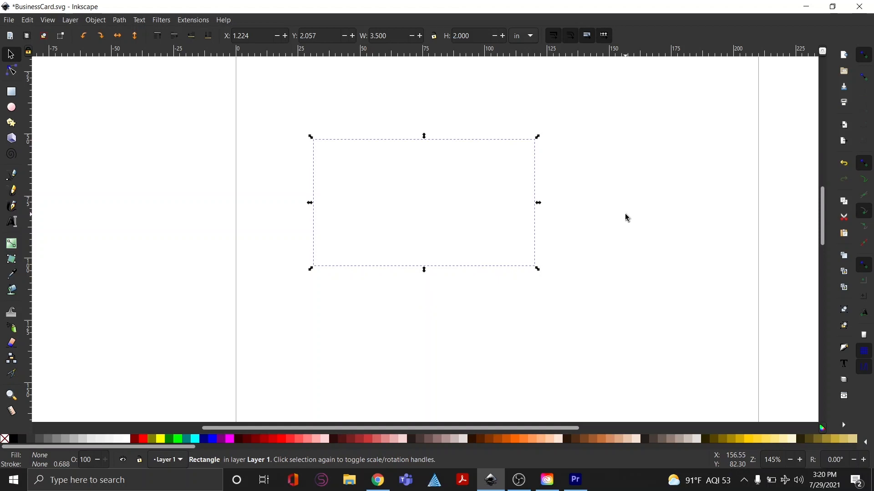
pyautogui.press('-')
pyautogui.click(609, 224)
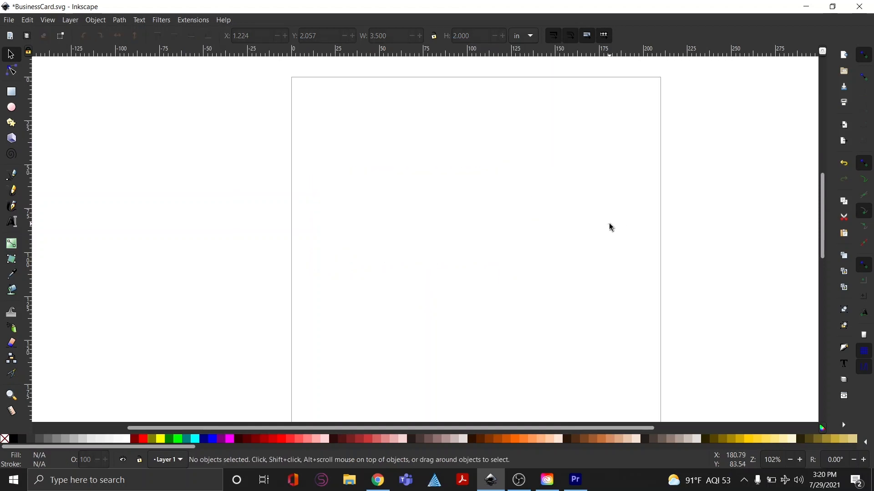
# - Give the unfilled rectangle a flat black stroke and move it to about X 2.04 in, Y 1.64 in
pyautogui.moveTo(320, 125); pyautogui.dragTo(535, 291)
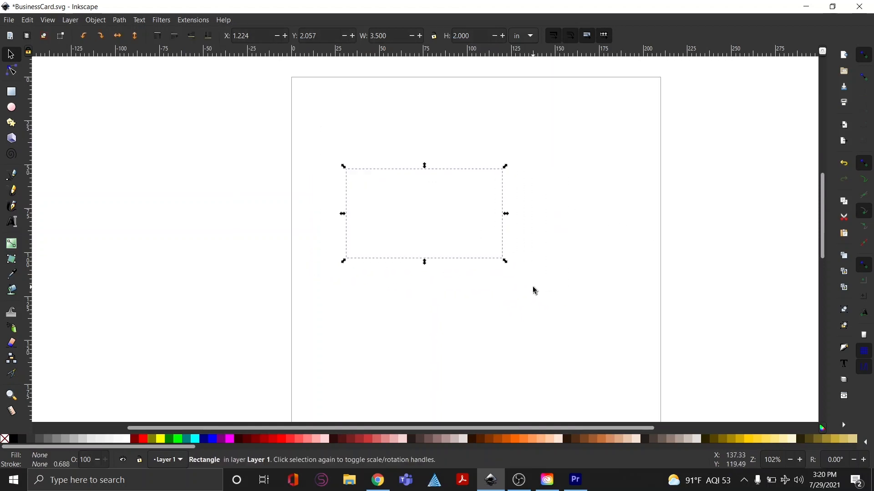
pyautogui.click(534, 286)
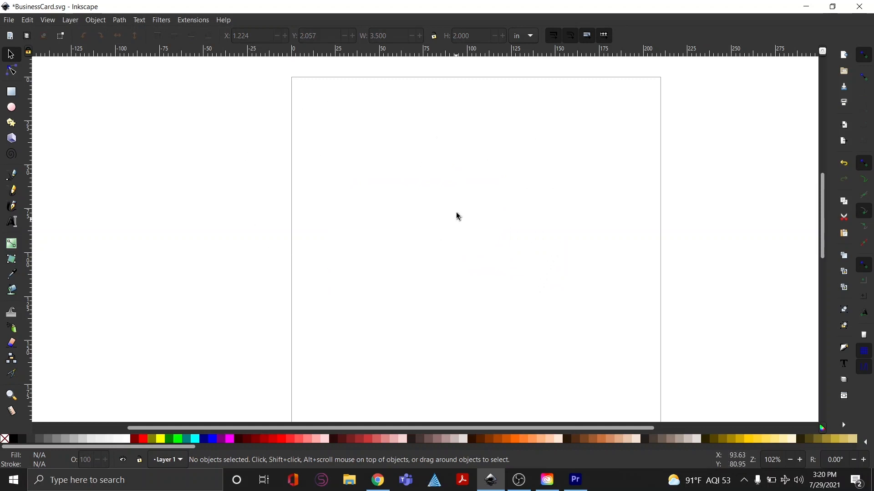
pyautogui.moveTo(283, 132); pyautogui.dragTo(563, 315)
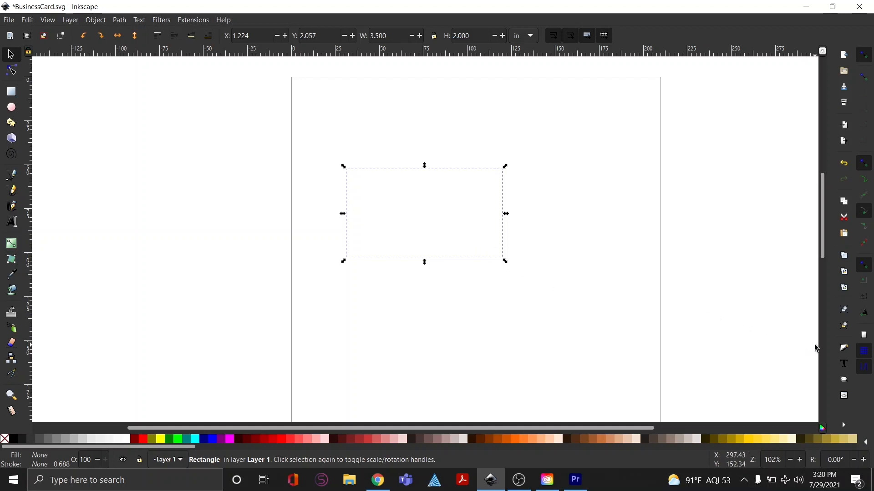
pyautogui.click(843, 349)
pyautogui.click(718, 80)
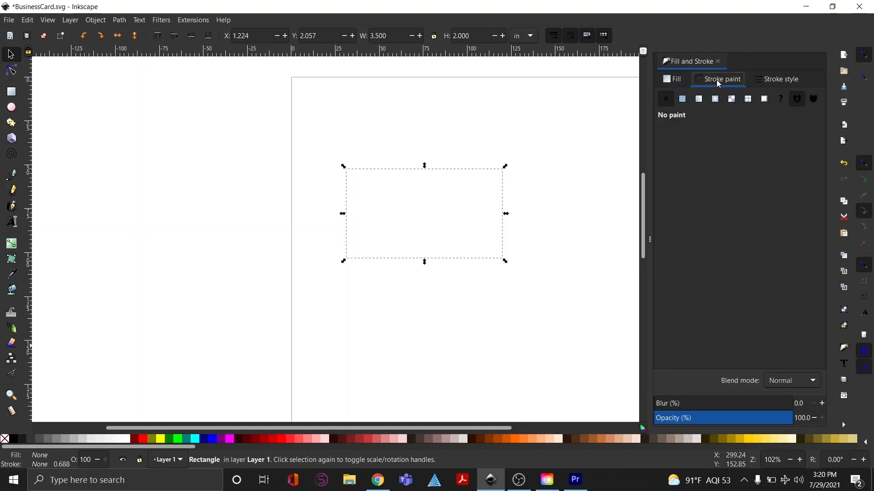
pyautogui.click(681, 99)
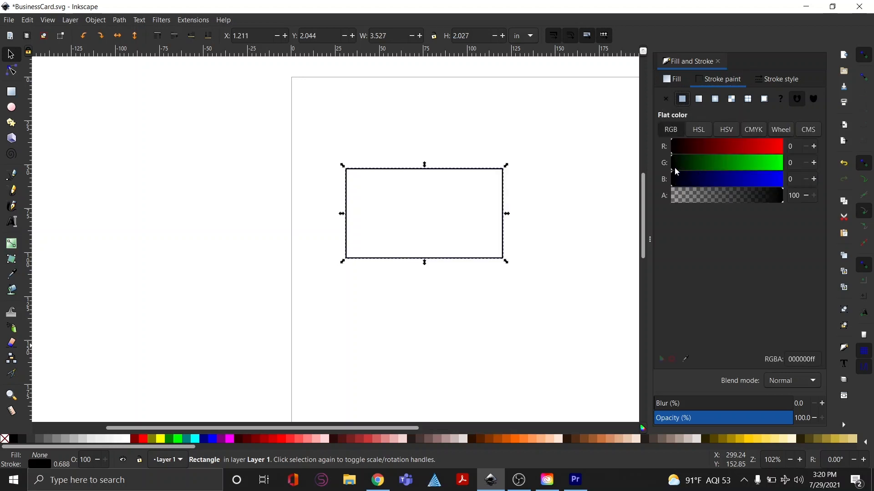
pyautogui.click(565, 219)
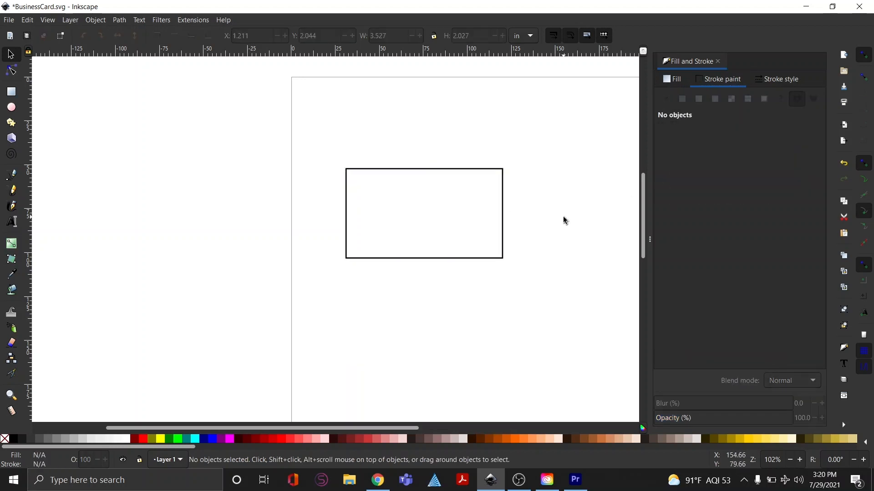
pyautogui.click(718, 61)
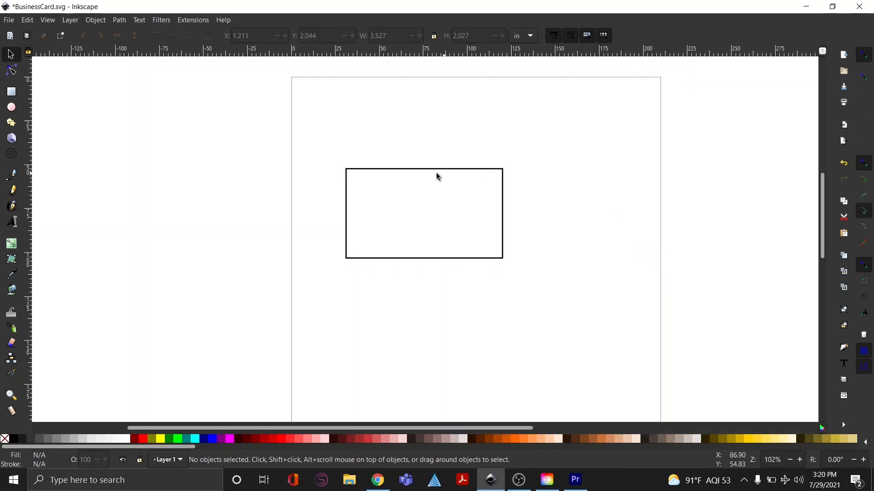
pyautogui.moveTo(504, 211); pyautogui.dragTo(529, 196)
pyautogui.click(311, 292)
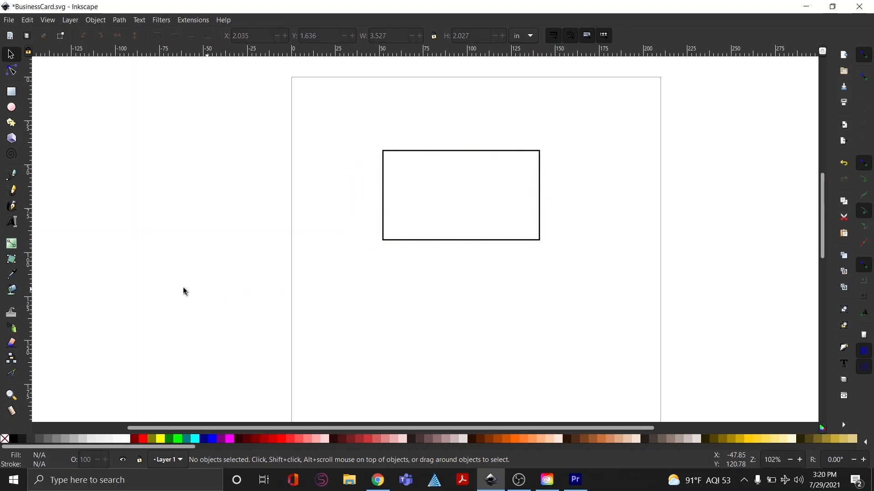
# - Add the text "Business Name" starting in the right half of the card outline
pyautogui.click(18, 226)
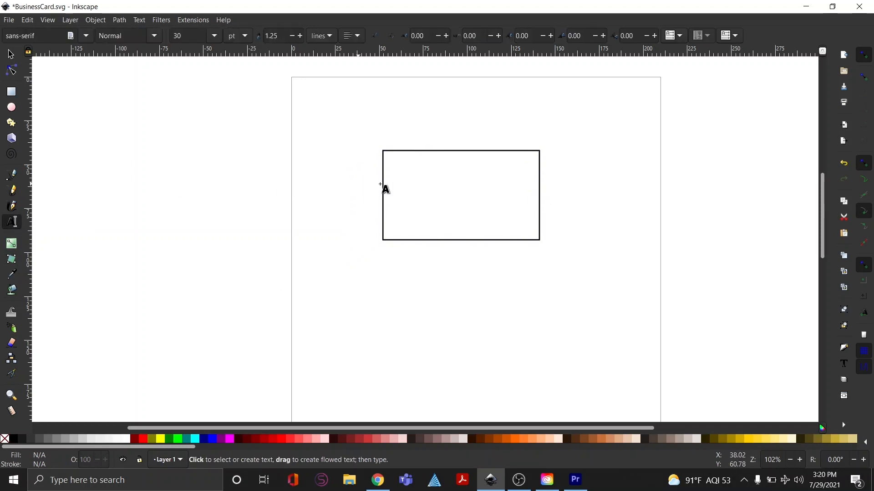
pyautogui.click(469, 186)
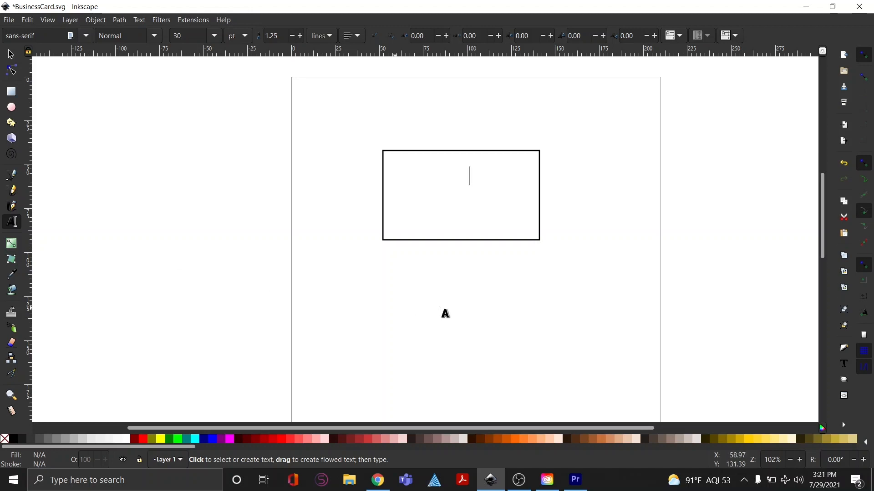
pyautogui.press('capslock')
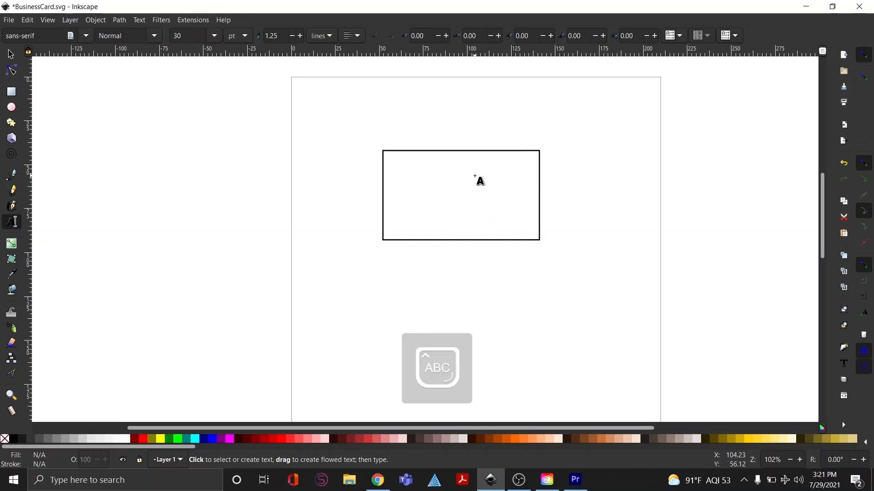
pyautogui.write('Business')
pyautogui.press('capslock')
pyautogui.press('capslock')
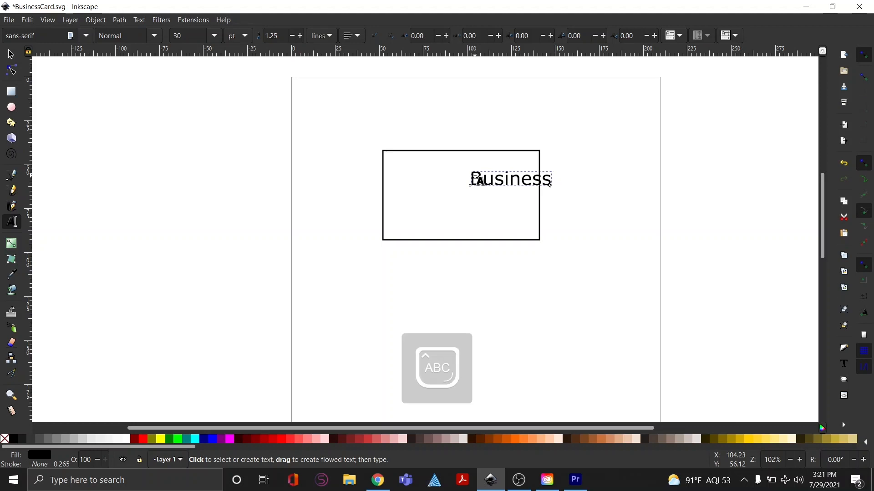
pyautogui.write('N')
pyautogui.press('capslock')
pyautogui.write('ame')
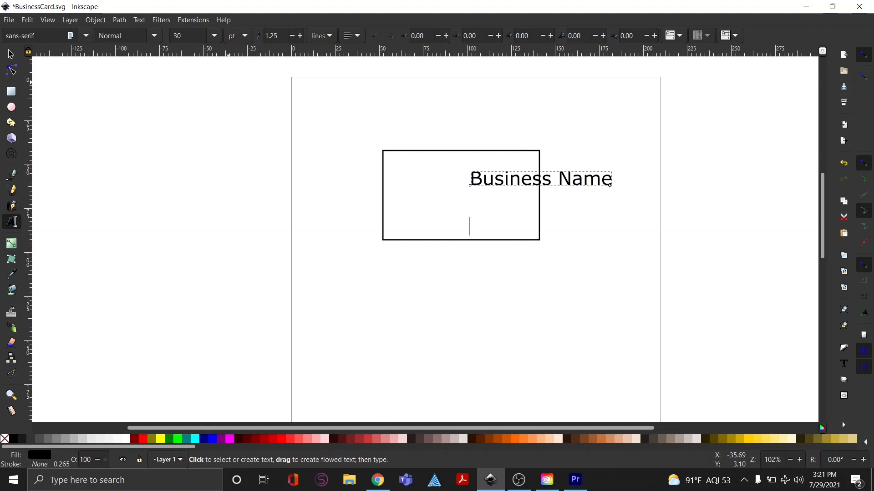
# - Add two lines below "Business Name" in the same text object: a placeholder e-mail address and "Phone Number"
pyautogui.click(502, 219)
pyautogui.click(610, 180)
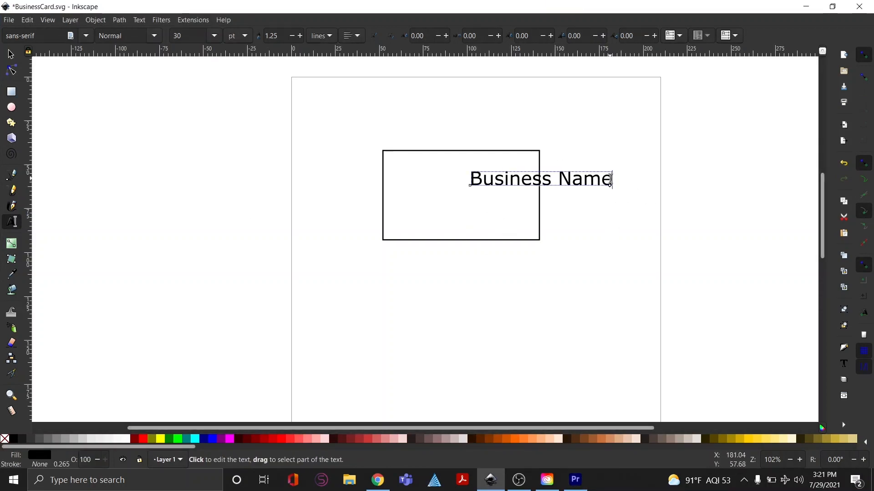
pyautogui.press('Return')
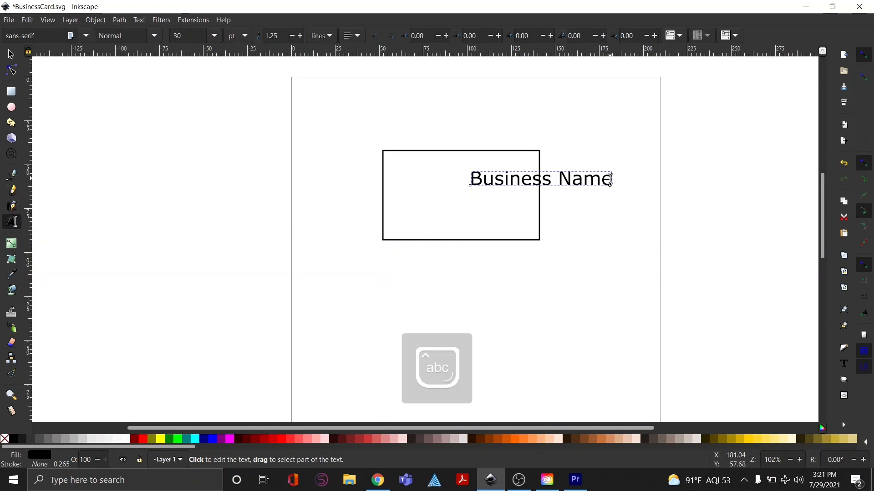
pyautogui.write('email@eaml')
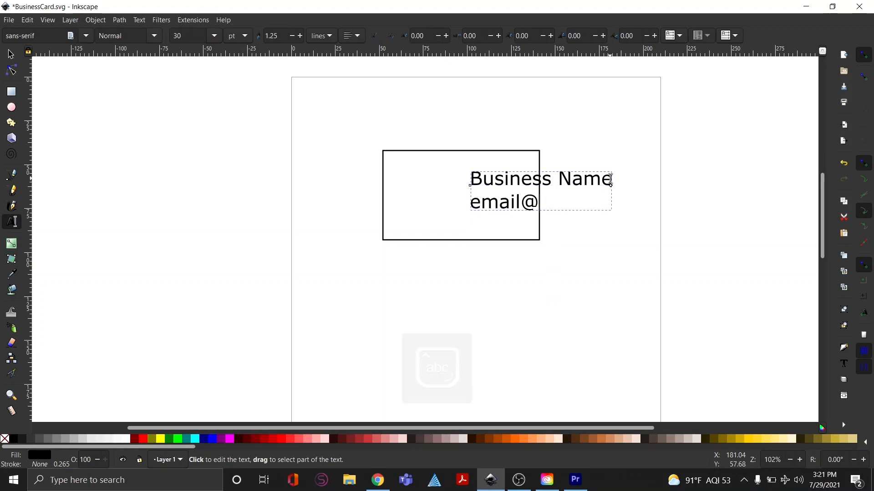
pyautogui.press('BackSpace')
pyautogui.press('BackSpace')
pyautogui.press('BackSpace')
pyautogui.write('mail.com ')
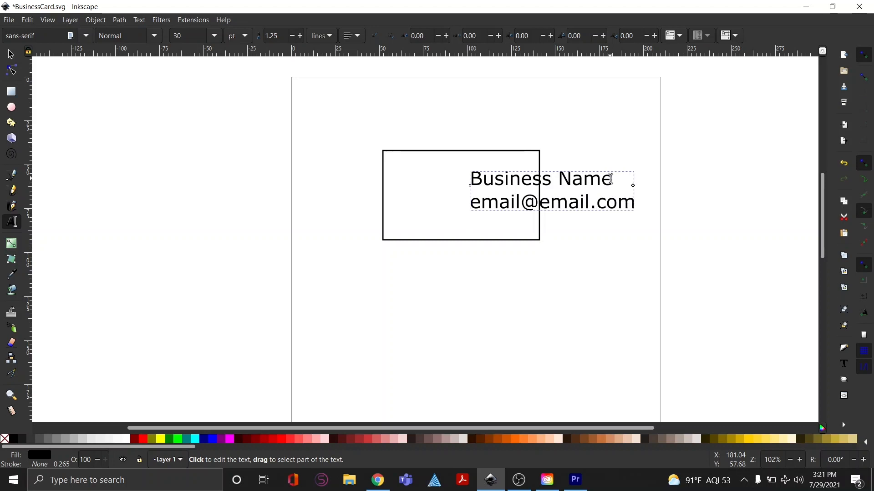
pyautogui.write('Phone Nu')
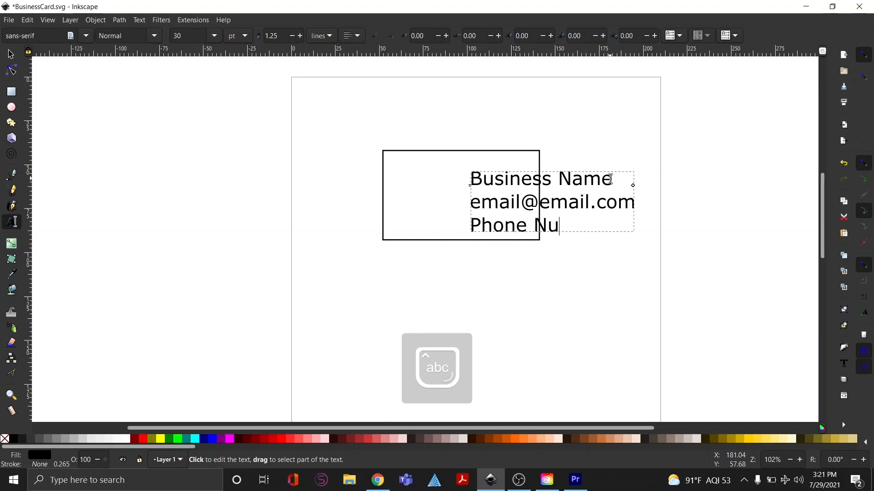
pyautogui.write('mber')
# - Set the e-mail and "Phone Number" lines to 0.95 line spacing and 14 pt font size
pyautogui.moveTo(620, 238); pyautogui.dragTo(472, 204)
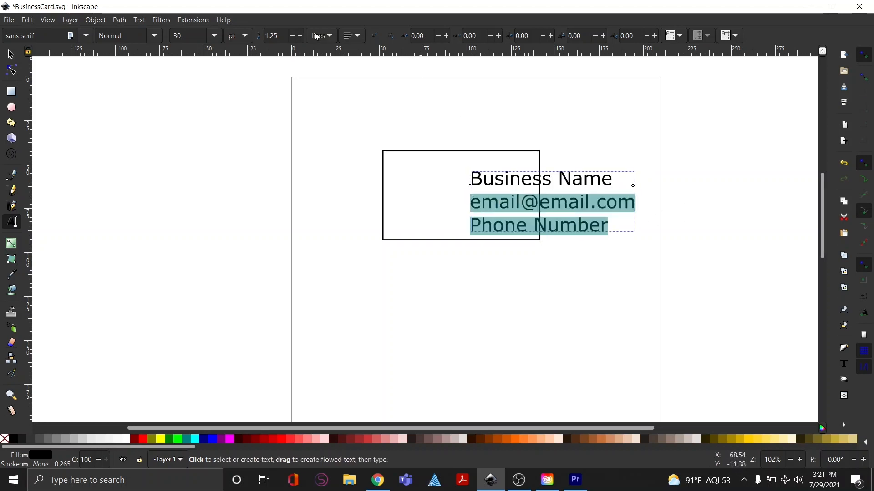
pyautogui.click(292, 36)
pyautogui.click(292, 36)
pyautogui.click(292, 36)
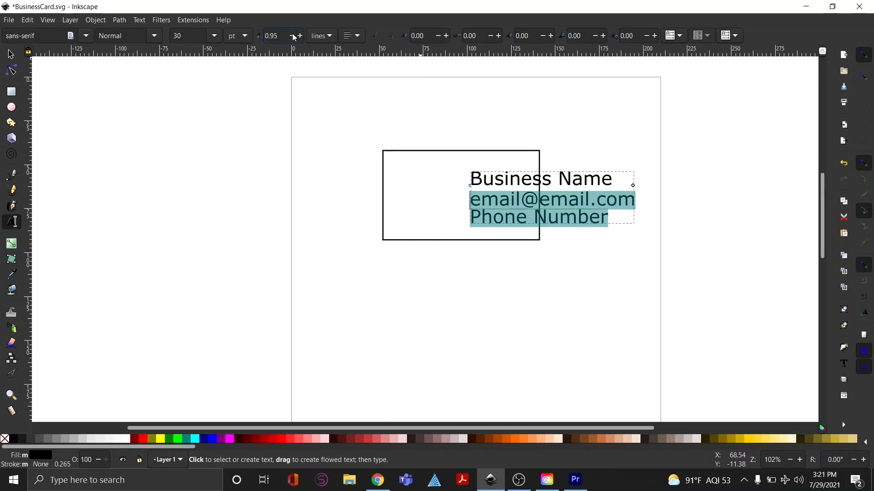
pyautogui.click(213, 36)
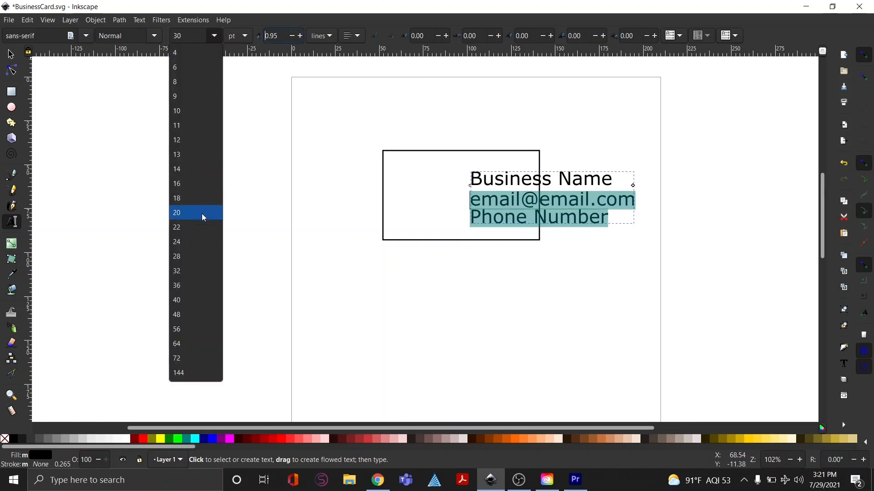
pyautogui.click(192, 168)
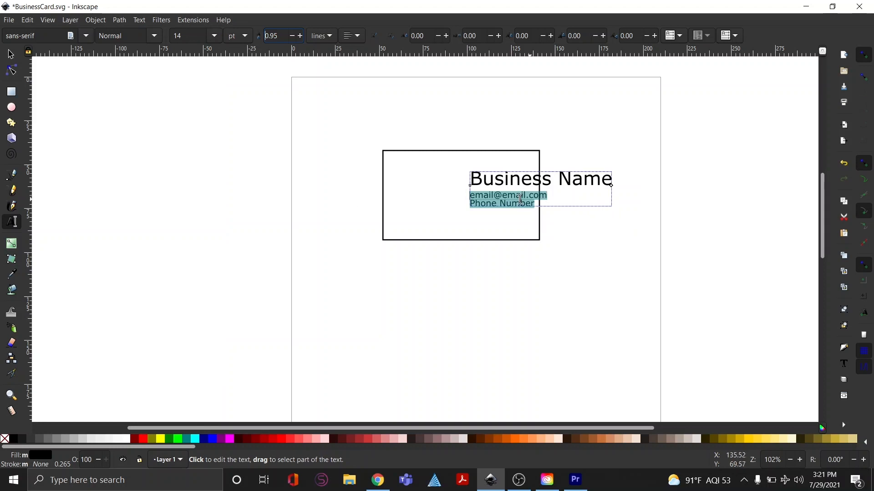
# - Set the e-mail and "Phone Number" lines to 18 pt and insert a blank line between them and "Business Name"
pyautogui.click(214, 36)
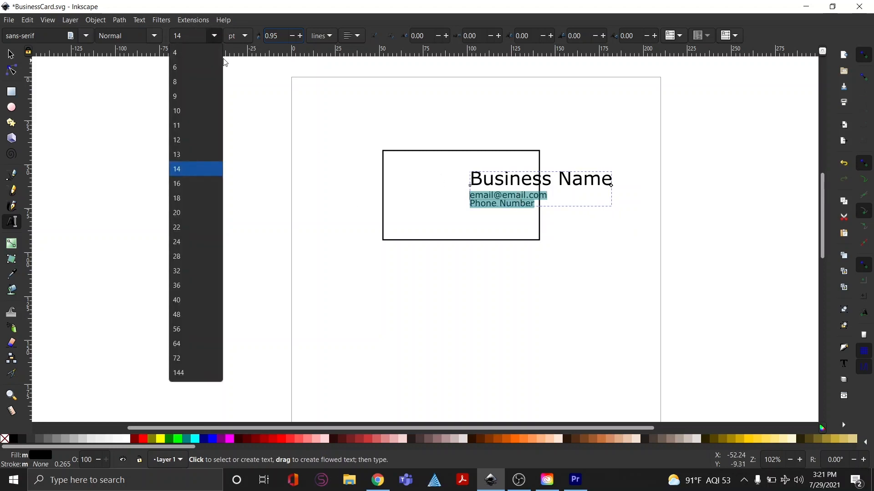
pyautogui.click(190, 198)
pyautogui.click(610, 178)
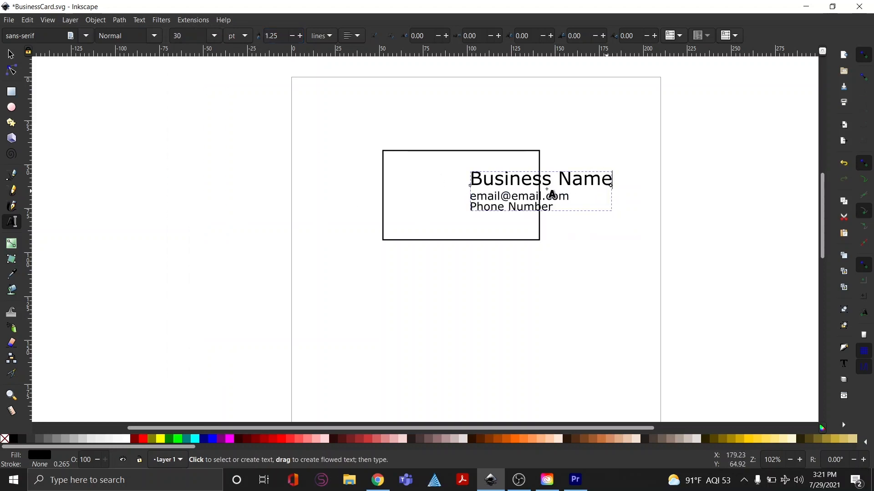
pyautogui.click(472, 194)
pyautogui.press('Return')
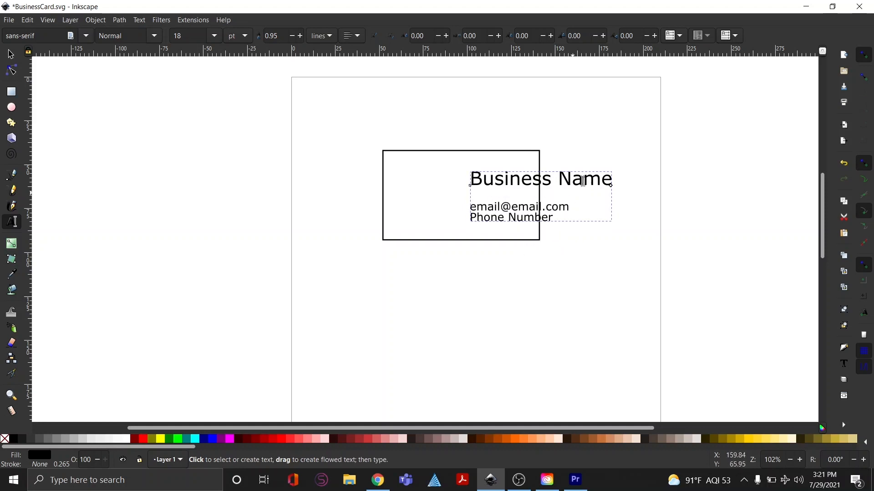
pyautogui.click(656, 172)
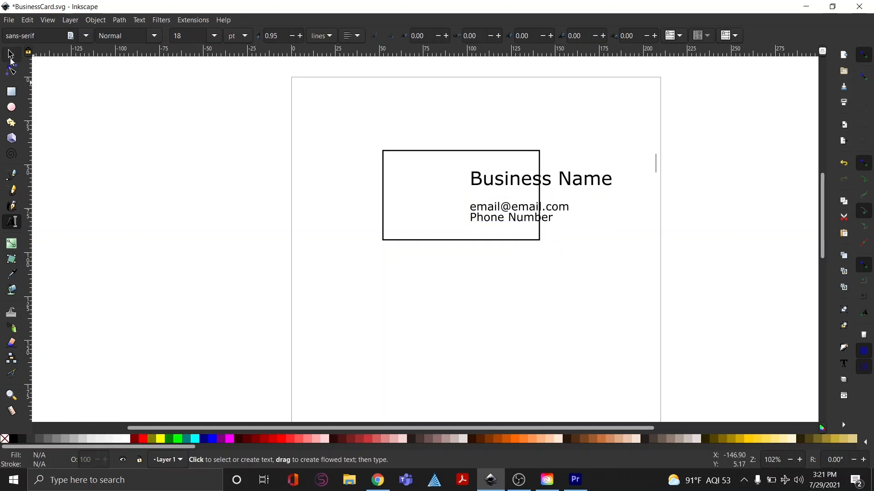
# - Move the text object left to about X 3.22 in, Y 2.12 in
pyautogui.press('F1')
pyautogui.moveTo(569, 180); pyautogui.dragTo(535, 182)
pyautogui.press('+')
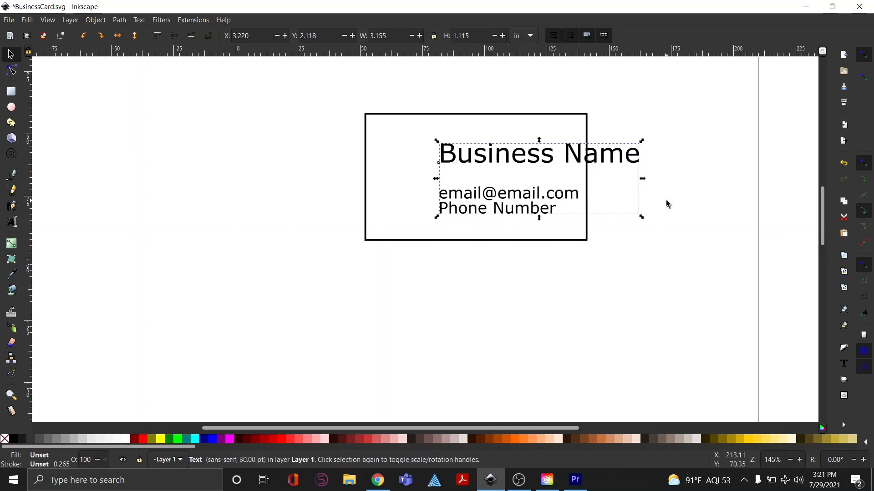
# - Set the font size of the e-mail and "Phone Number" lines to 16 pt
pyautogui.click(580, 196)
pyautogui.click(555, 211)
pyautogui.click(561, 210)
pyautogui.click(555, 210)
pyautogui.doubleClick(553, 206)
pyautogui.moveTo(558, 209); pyautogui.dragTo(438, 195)
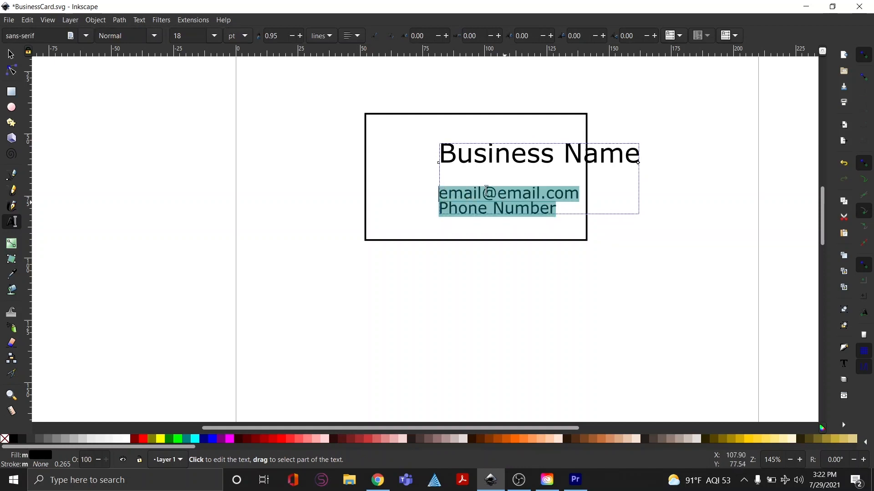
pyautogui.click(214, 36)
pyautogui.click(181, 201)
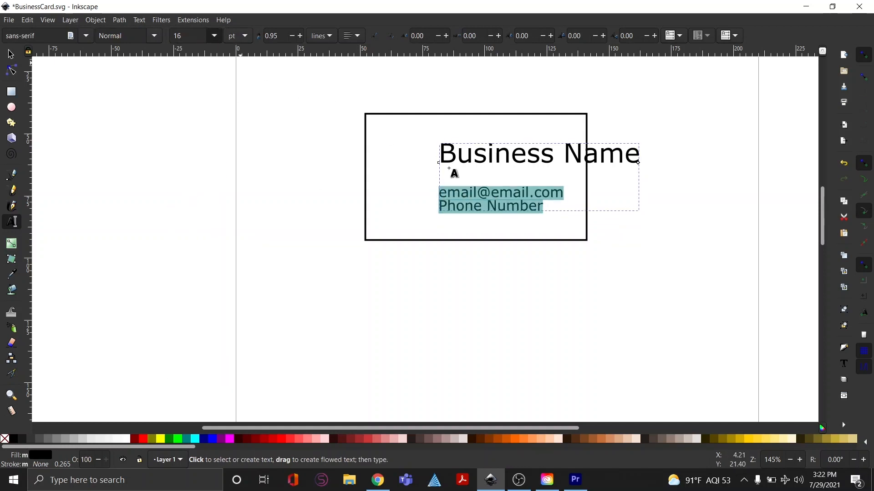
# - Set the font size of the "Business Name" line to 20 pt and finish editing the text
pyautogui.moveTo(639, 155); pyautogui.dragTo(251, 51)
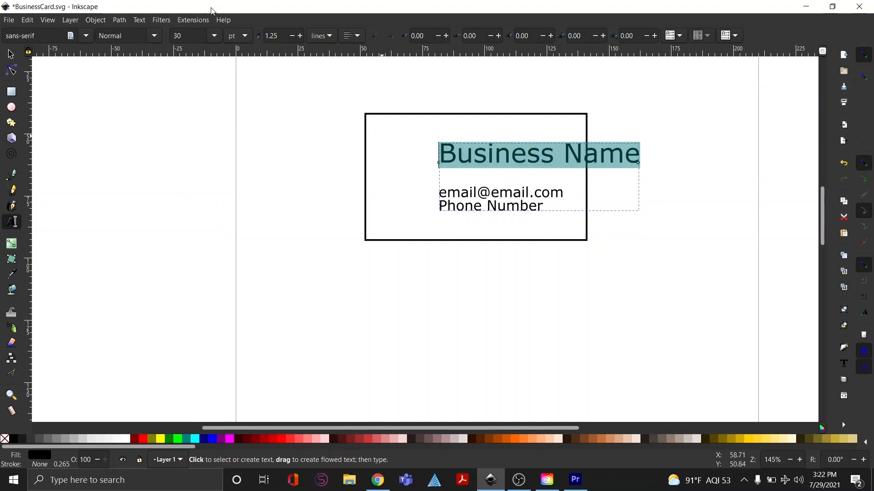
pyautogui.click(221, 35)
pyautogui.click(191, 209)
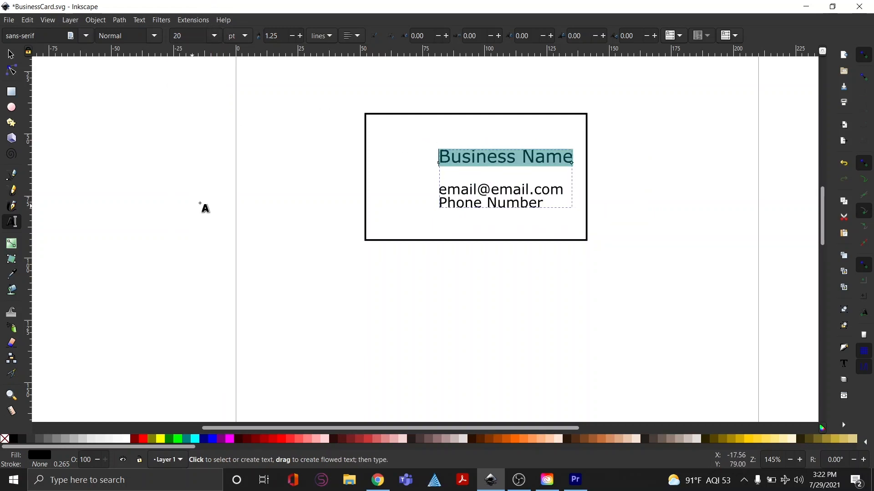
pyautogui.click(630, 192)
pyautogui.moveTo(535, 184); pyautogui.dragTo(687, 177)
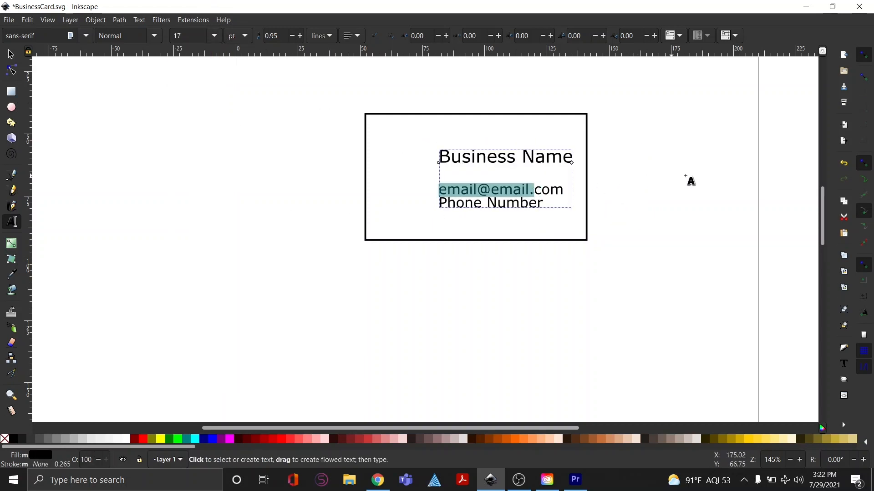
pyautogui.click(671, 181)
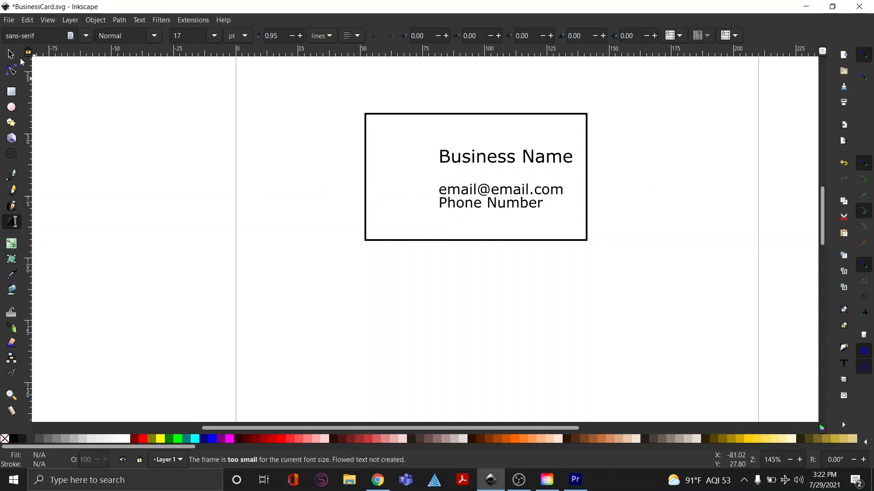
# - Nudge the whole text object slightly right to X 3.261 in and deselect it
pyautogui.click(11, 54)
pyautogui.hotkey('alt', 'Tab')
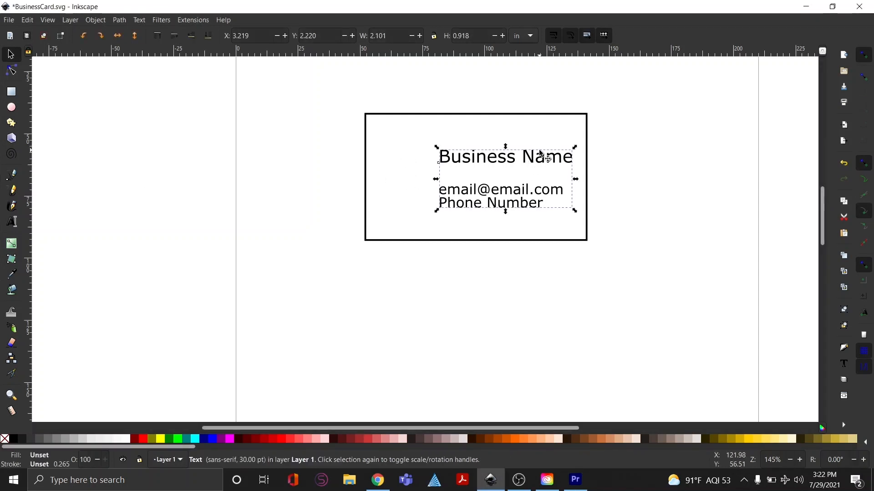
pyautogui.press('Right')
pyautogui.press('Right')
pyautogui.click(308, 201)
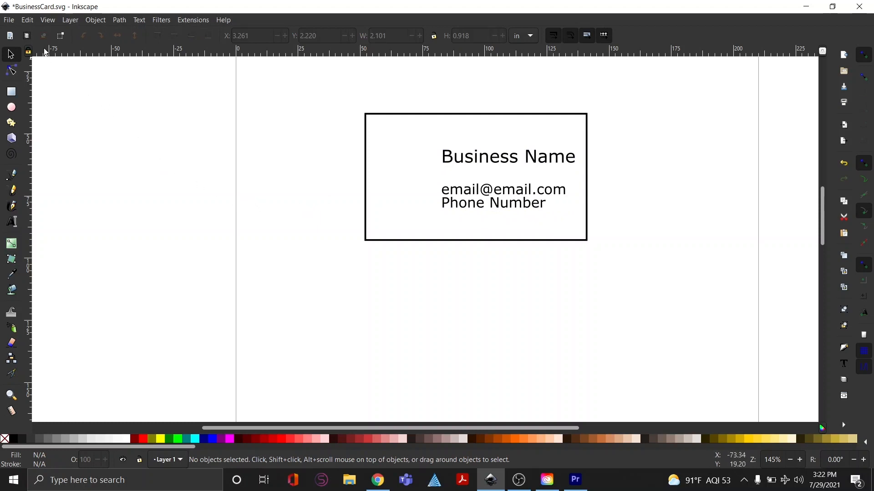
# - Import the WebsiteQR file from Downloads, including the SVG image as editable objects at 96 DPI
pyautogui.click(9, 20)
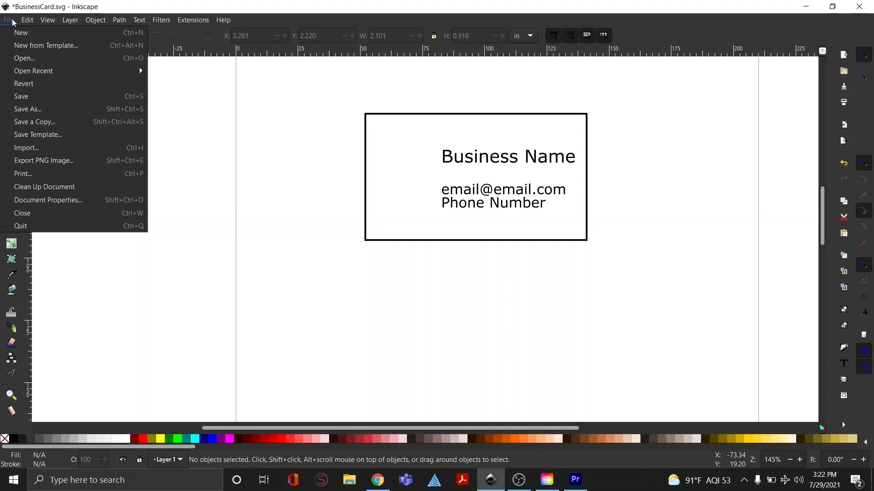
pyautogui.click(23, 149)
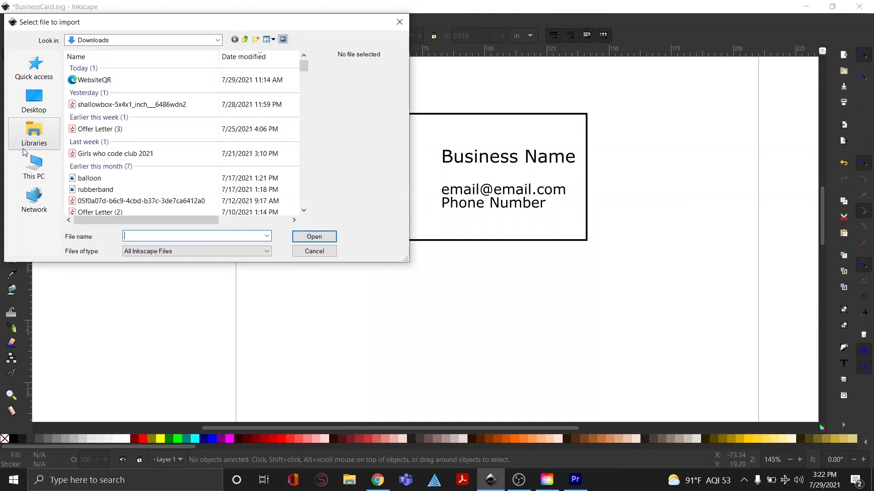
pyautogui.doubleClick(106, 80)
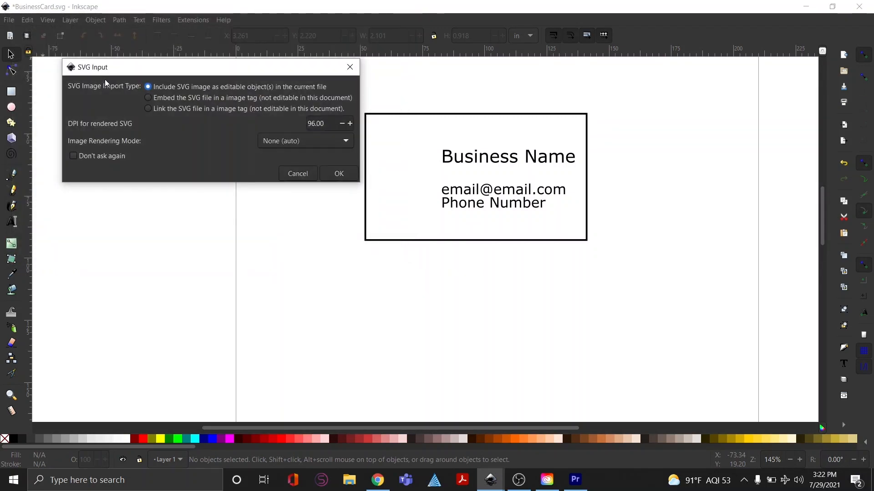
pyautogui.moveTo(151, 67); pyautogui.dragTo(145, 134)
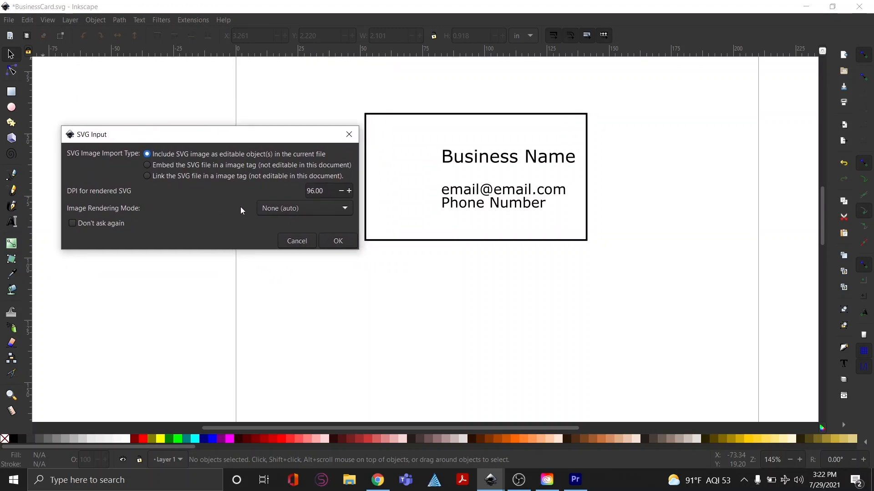
pyautogui.click(341, 244)
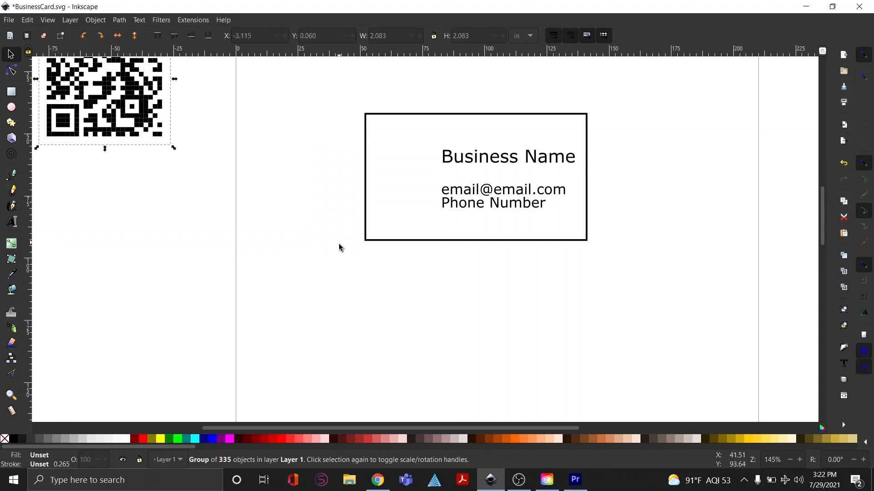
# - Scale the QR code down uniformly and place it inside the card outline, vertically centred in the space left of the text
pyautogui.moveTo(169, 98); pyautogui.dragTo(327, 195)
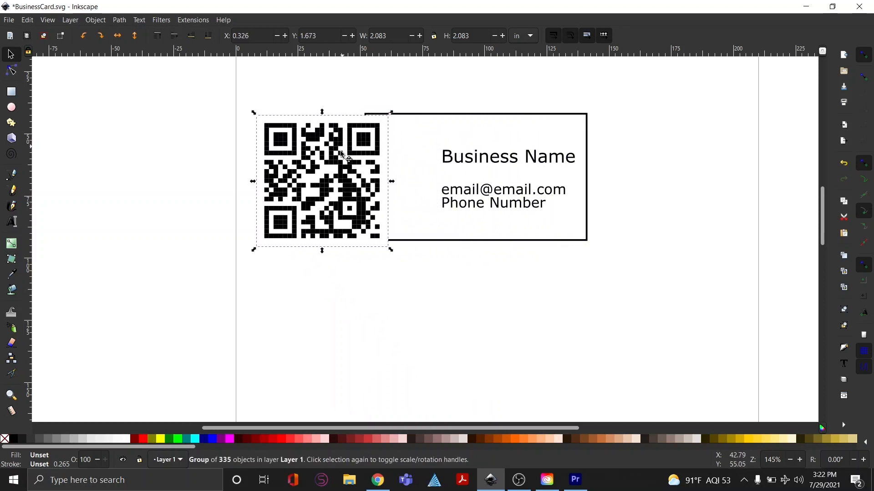
pyautogui.moveTo(352, 152); pyautogui.dragTo(348, 182)
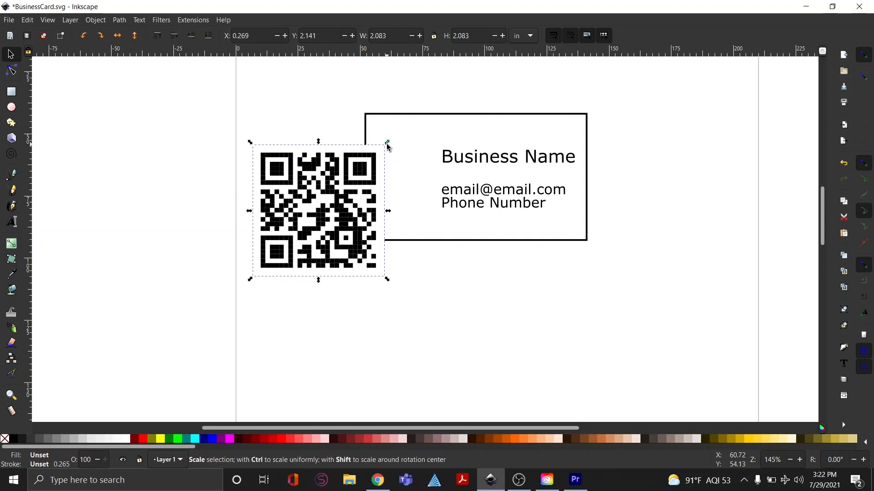
pyautogui.moveTo(388, 144); pyautogui.dragTo(433, 175)
pyautogui.moveTo(445, 140); pyautogui.dragTo(422, 163)
pyautogui.moveTo(385, 189); pyautogui.dragTo(399, 172)
pyautogui.click(698, 152)
# - Nudge the text object right to X 3.302 in and save the document
pyautogui.click(541, 158)
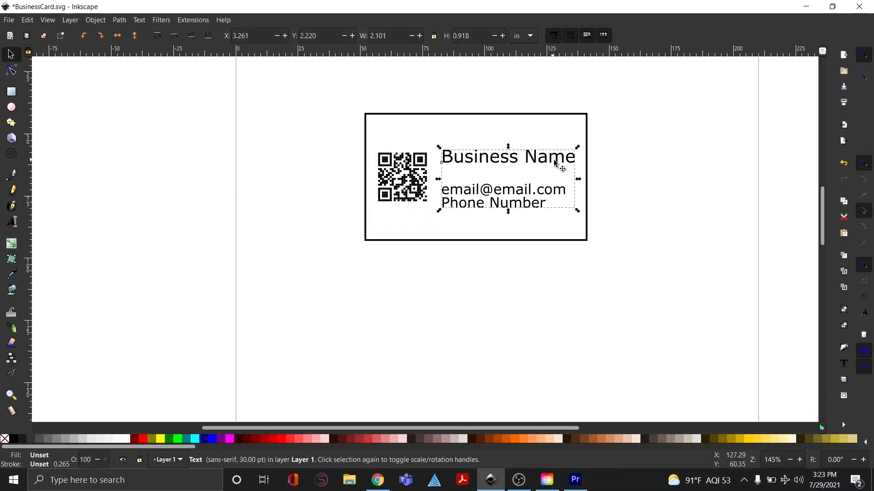
pyautogui.press('Right')
pyautogui.press('Right')
pyautogui.click(668, 153)
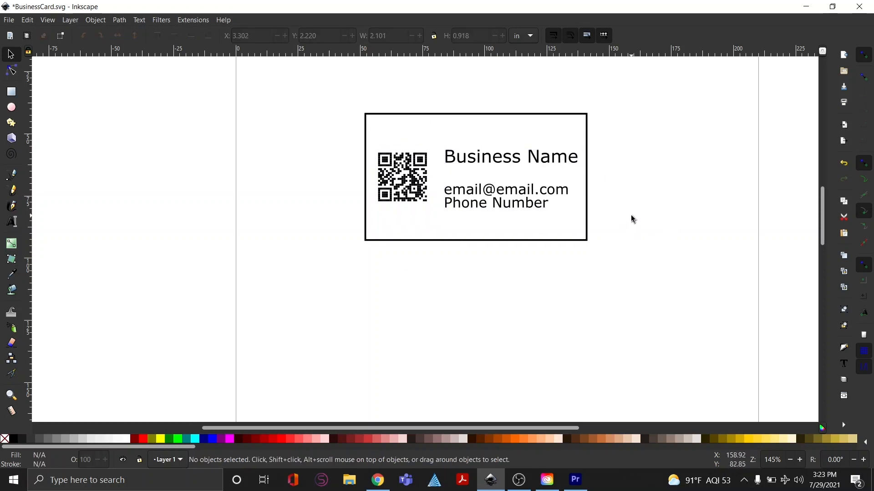
pyautogui.hotkey('ctrl', 's')
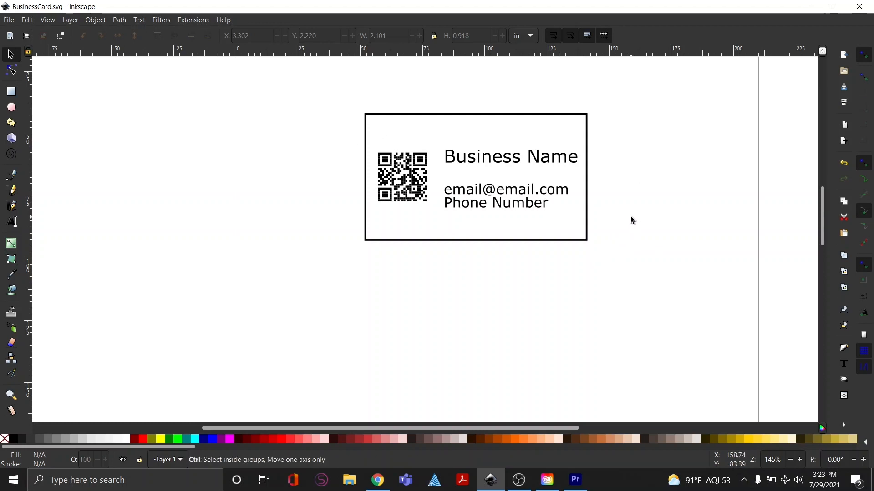